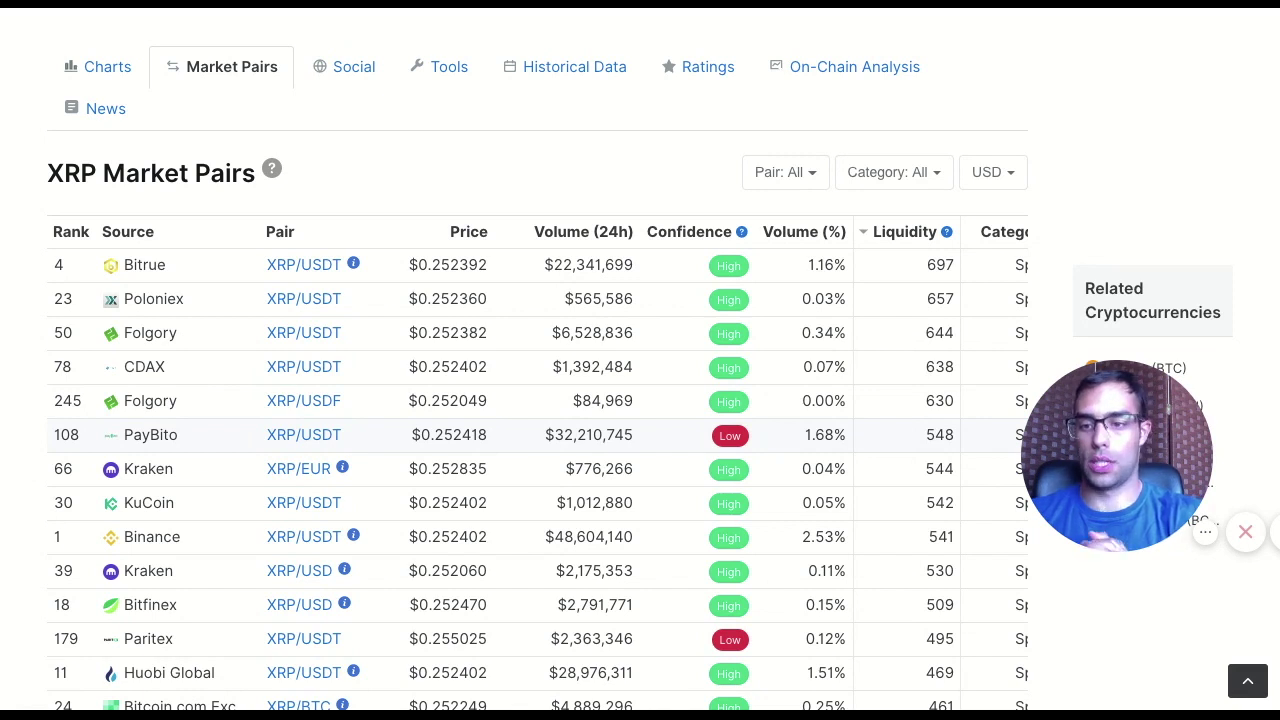
Look through the exchanges in the XRP market pairs table, comparing their prices, volumes and liquidity.
scroll(540, 548, down, 1)
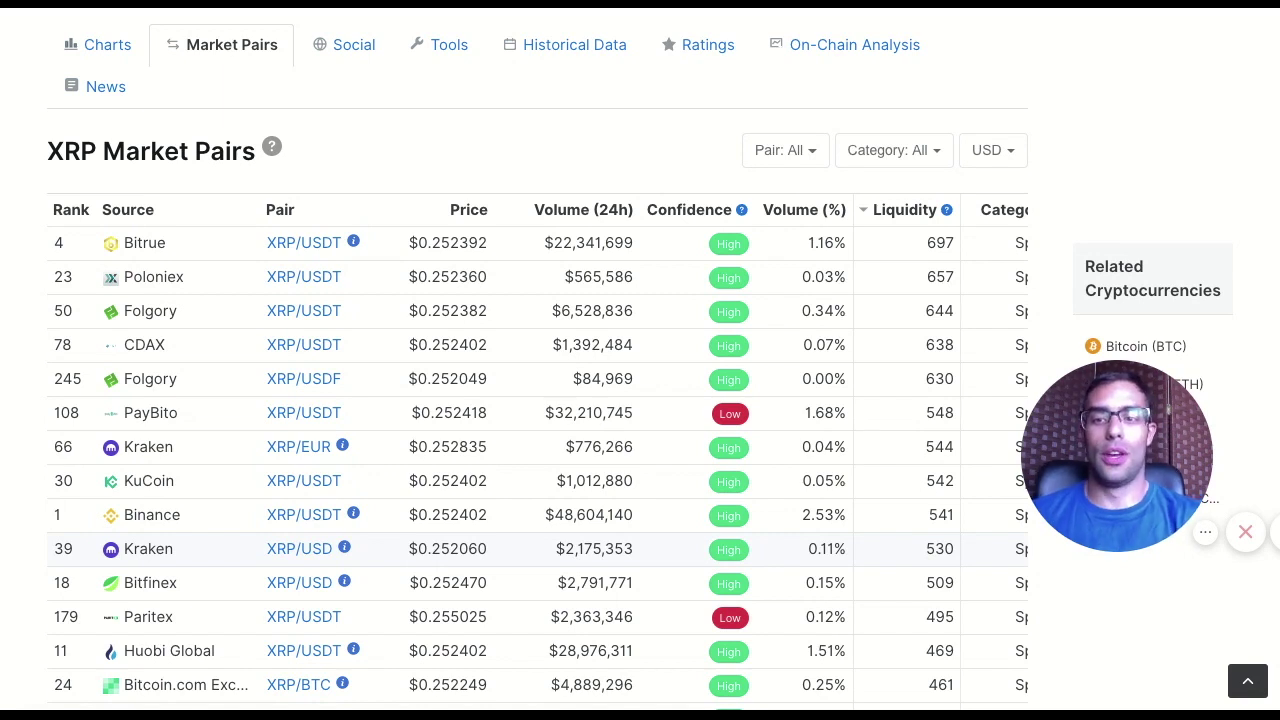
scroll(148, 612, down, 5)
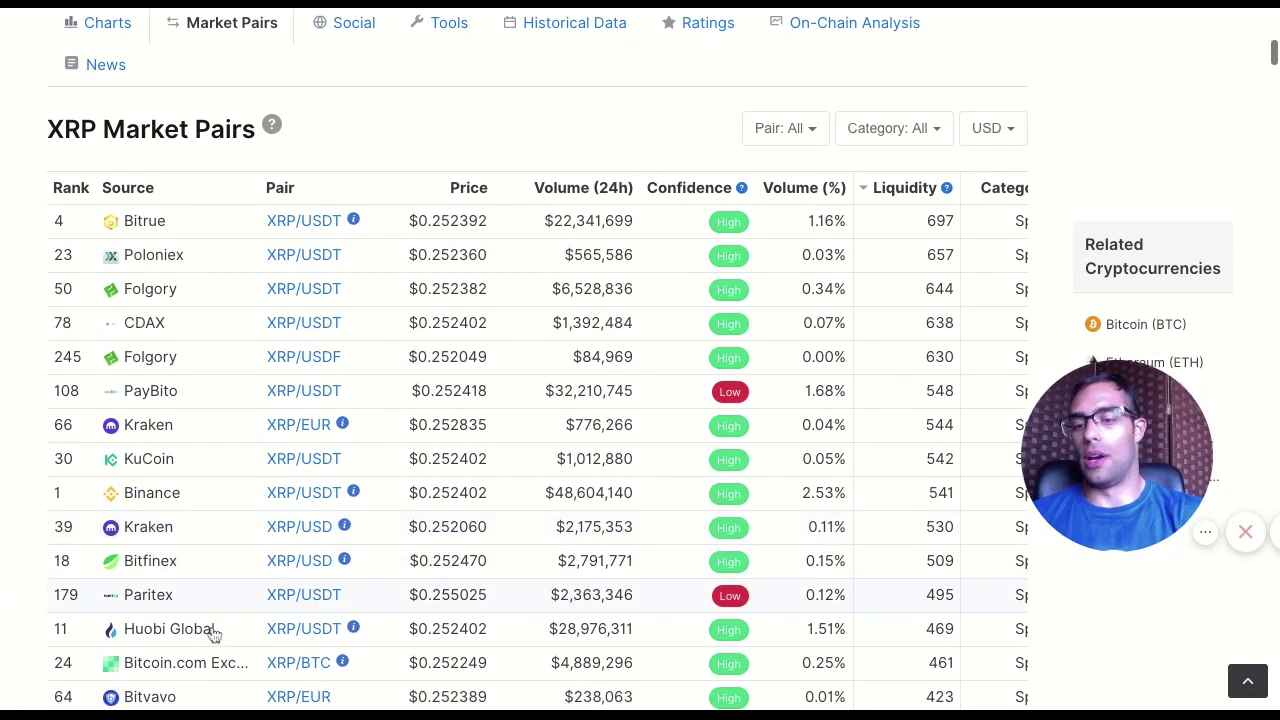
scroll(114, 540, down, 3)
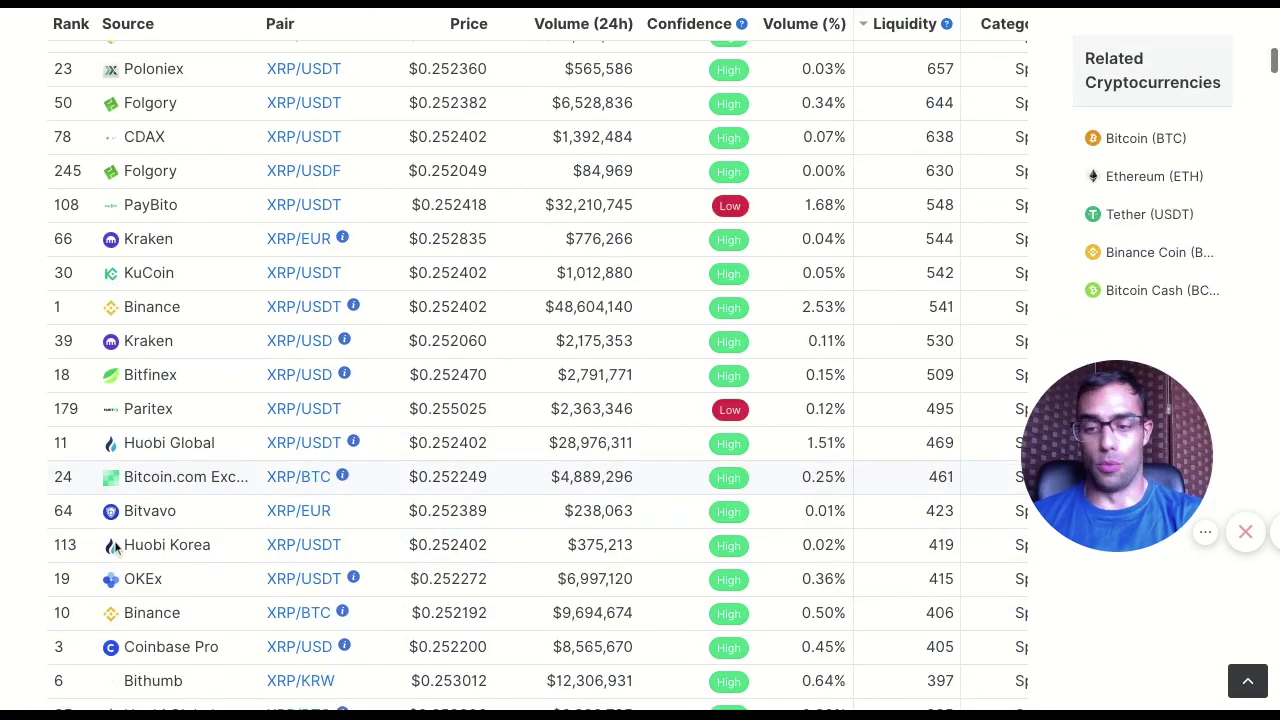
scroll(114, 540, up, 2)
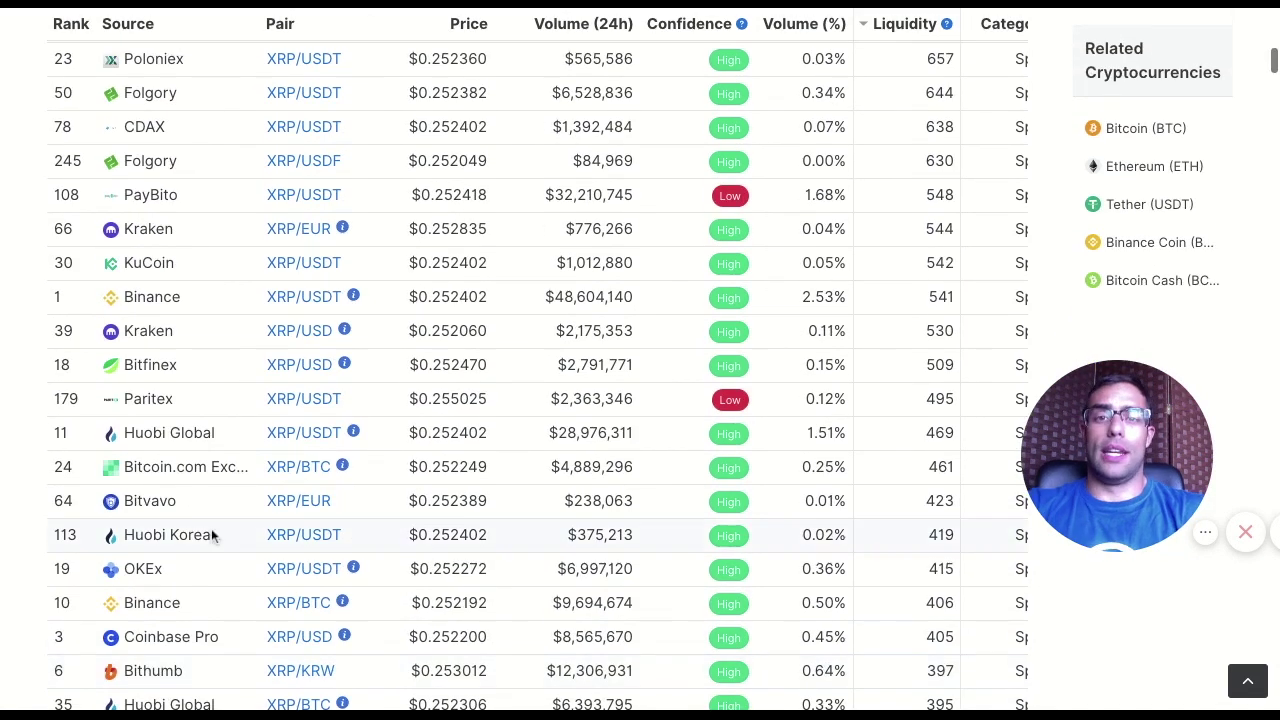
scroll(248, 520, up, 3)
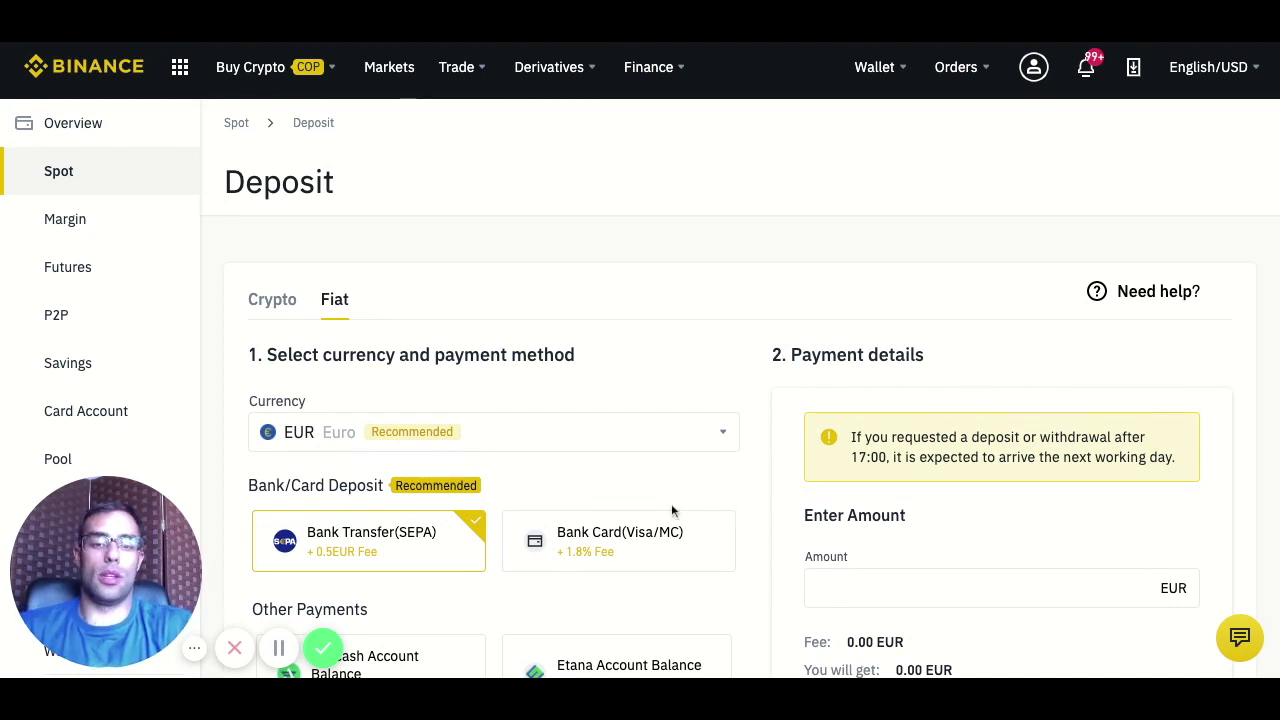
On the Binance fiat deposit page, browse the currencies available for deposit.
scroll(671, 503, down, 2)
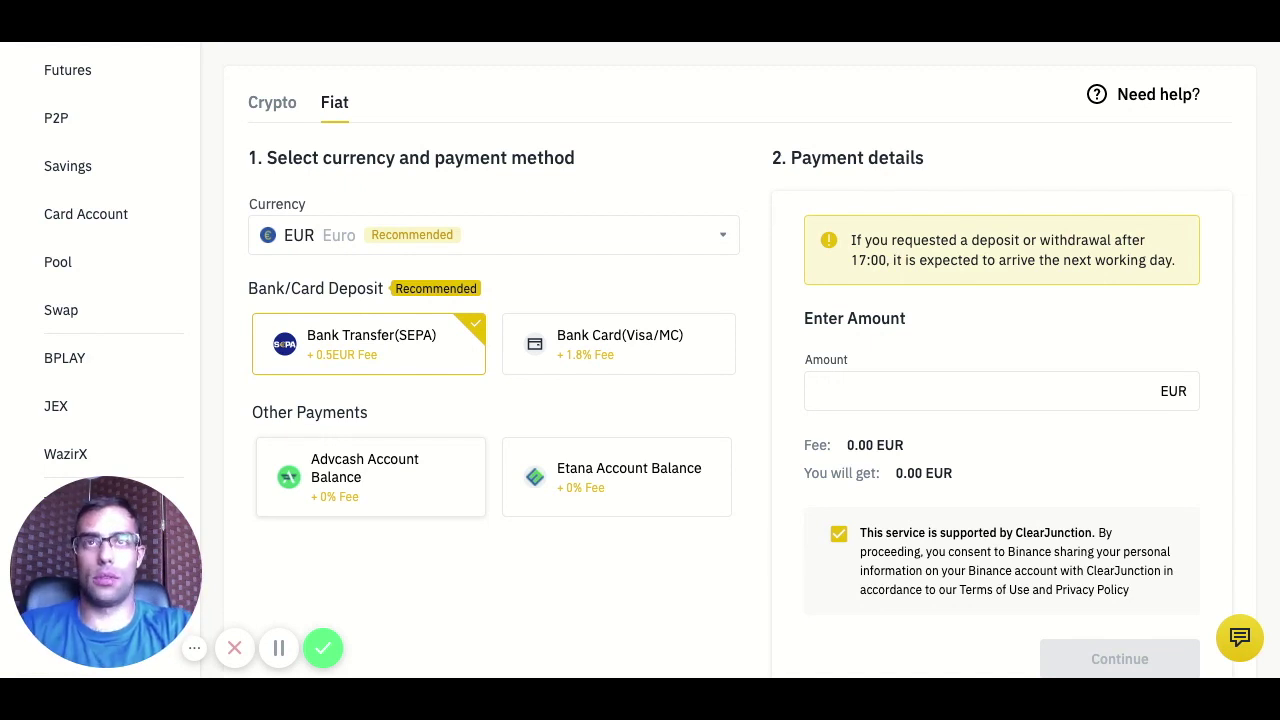
click(480, 235)
scroll(480, 420, down, 2)
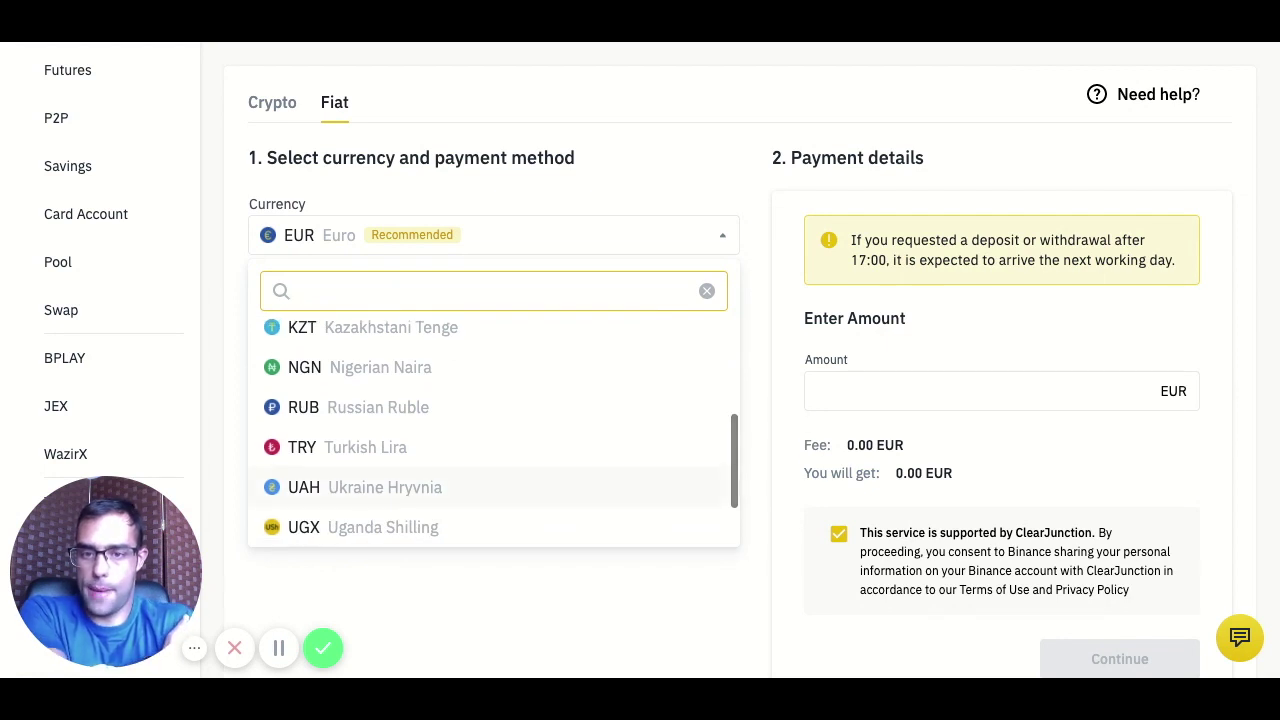
scroll(450, 483, down, 2)
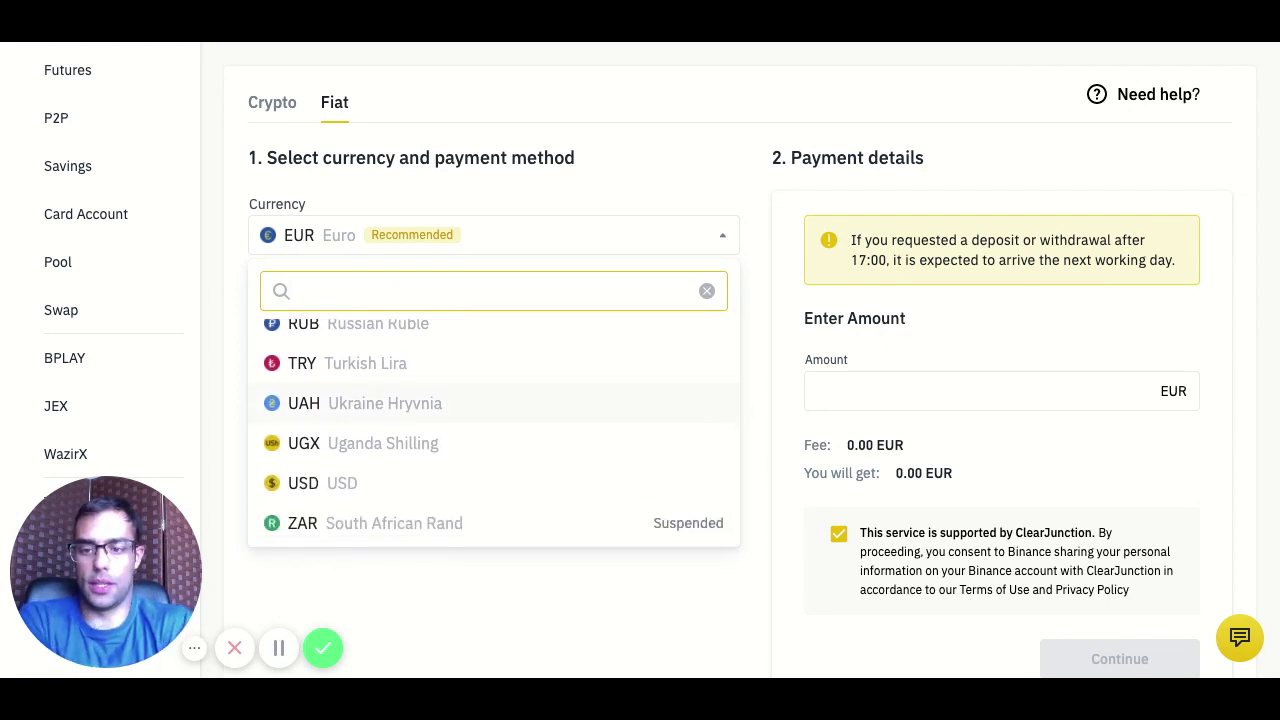
scroll(450, 430, up, 1)
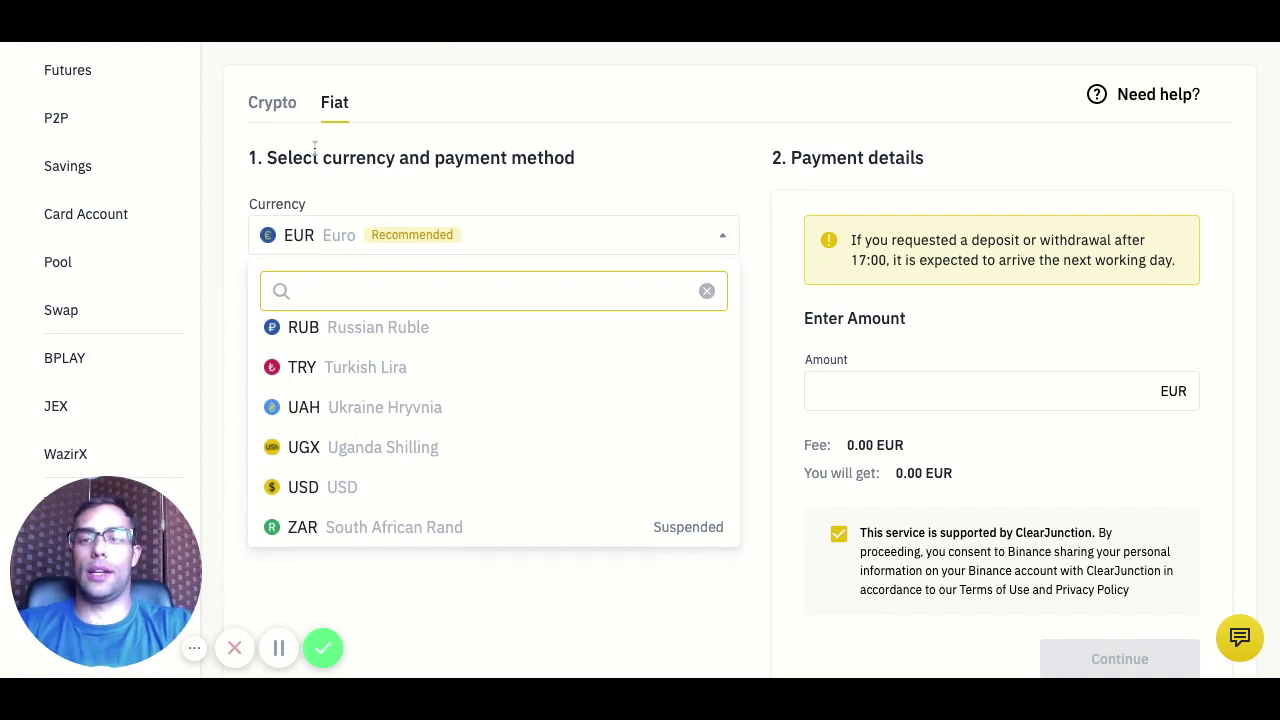
Switch to crypto deposits and review the coins that can be deposited, leaving BTC as the chosen coin.
click(272, 108)
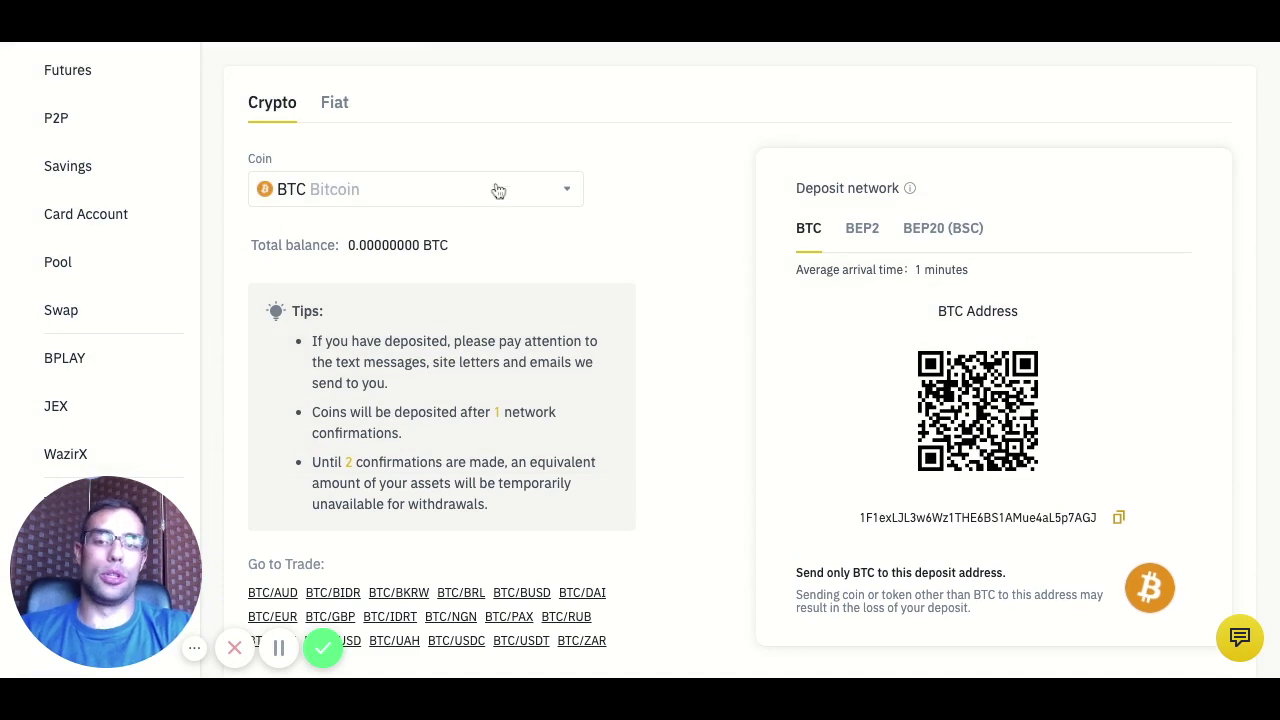
click(500, 189)
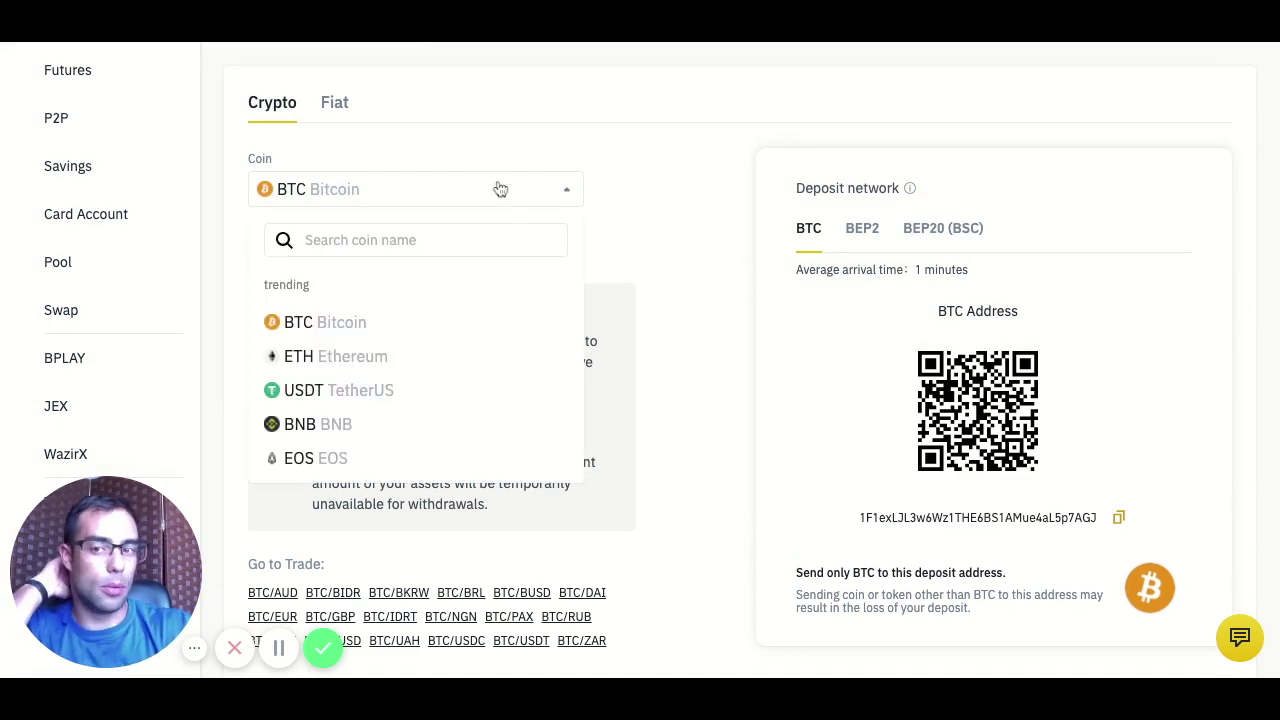
scroll(400, 374, down, 1)
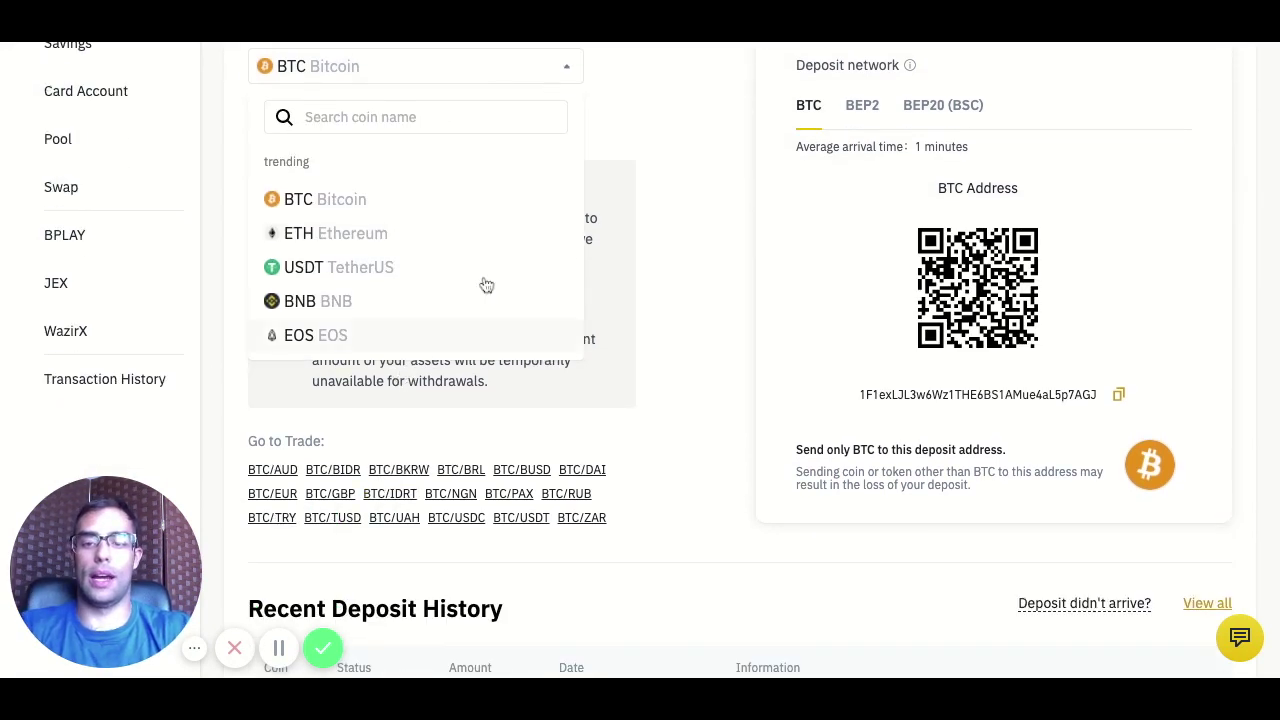
scroll(458, 255, down, 1)
scroll(458, 255, up, 2)
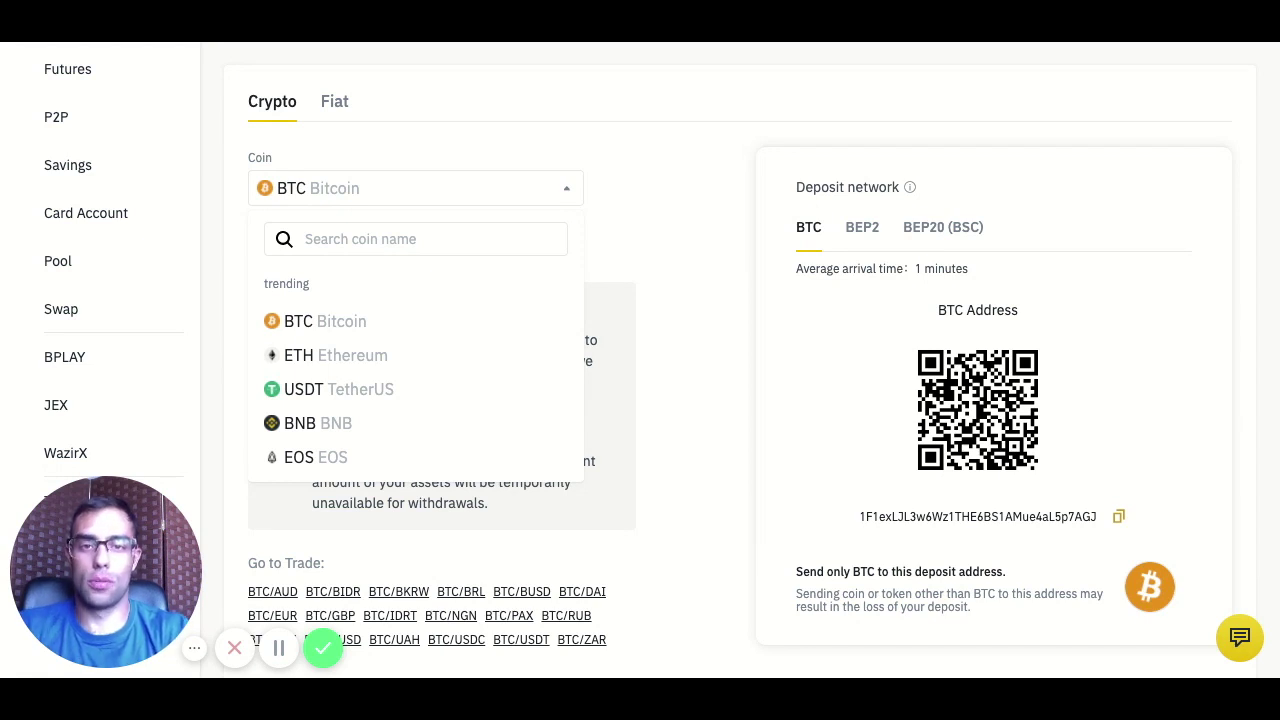
click(769, 370)
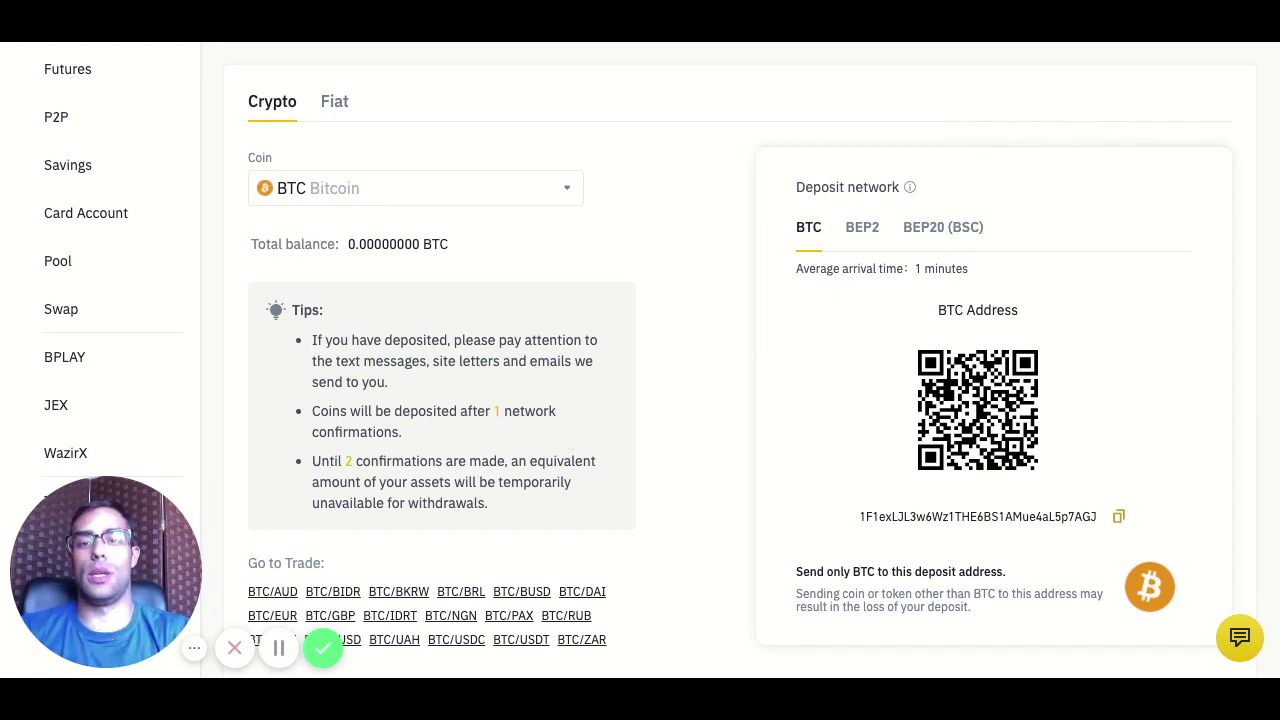
click(360, 195)
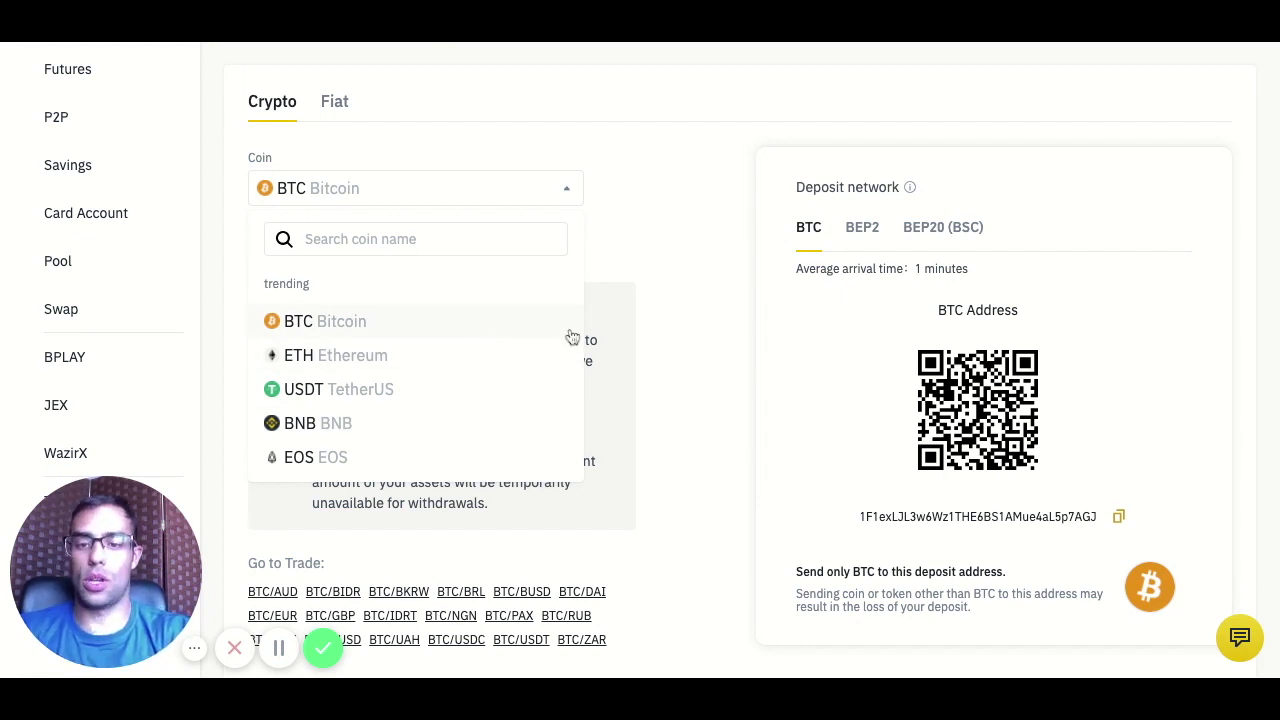
click(773, 317)
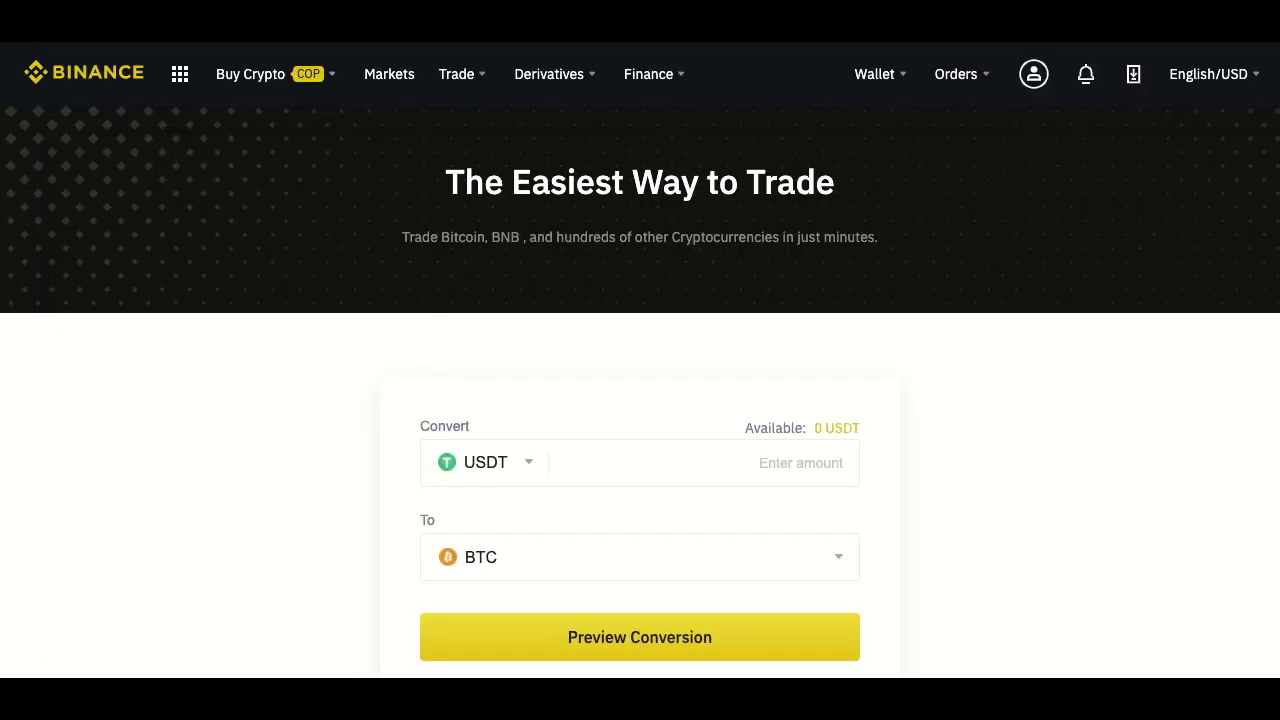
Browse the source coins in the basic conversion form, keep USDT selected, and review the USDT to BTC form.
scroll(494, 343, down, 2)
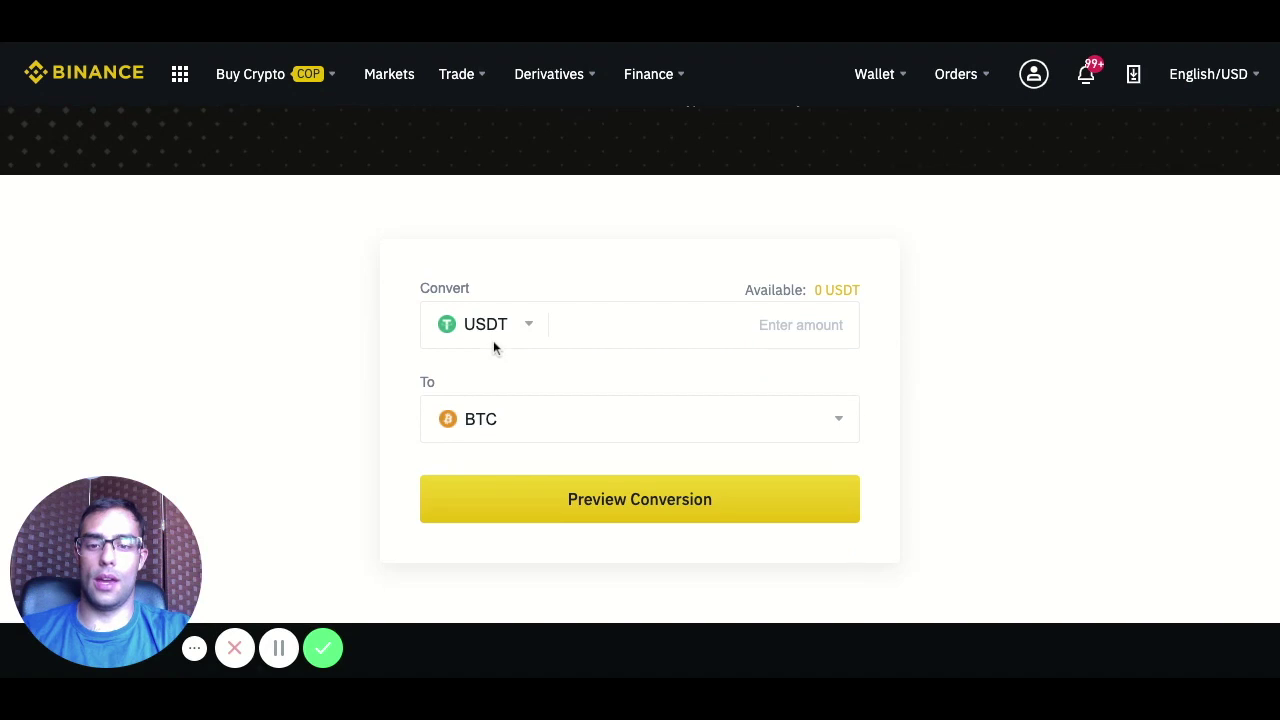
click(545, 329)
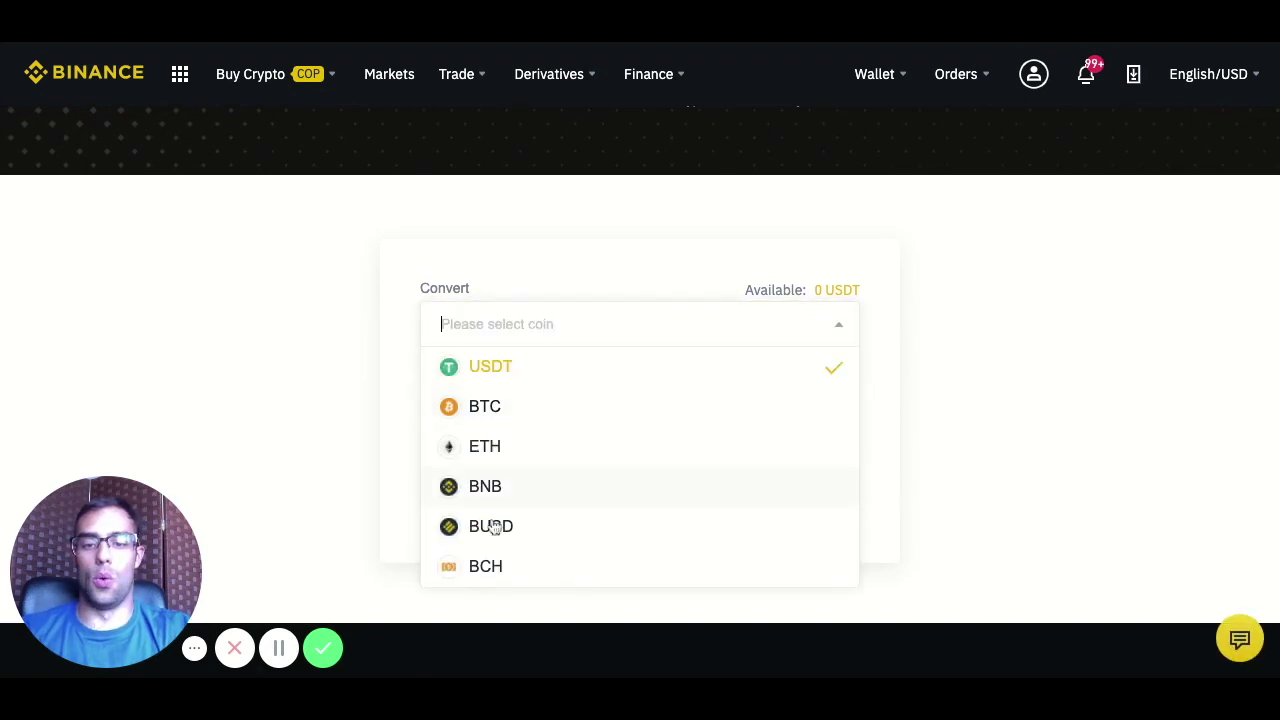
scroll(494, 555, down, 2)
scroll(494, 555, down, 3)
scroll(496, 557, up, 5)
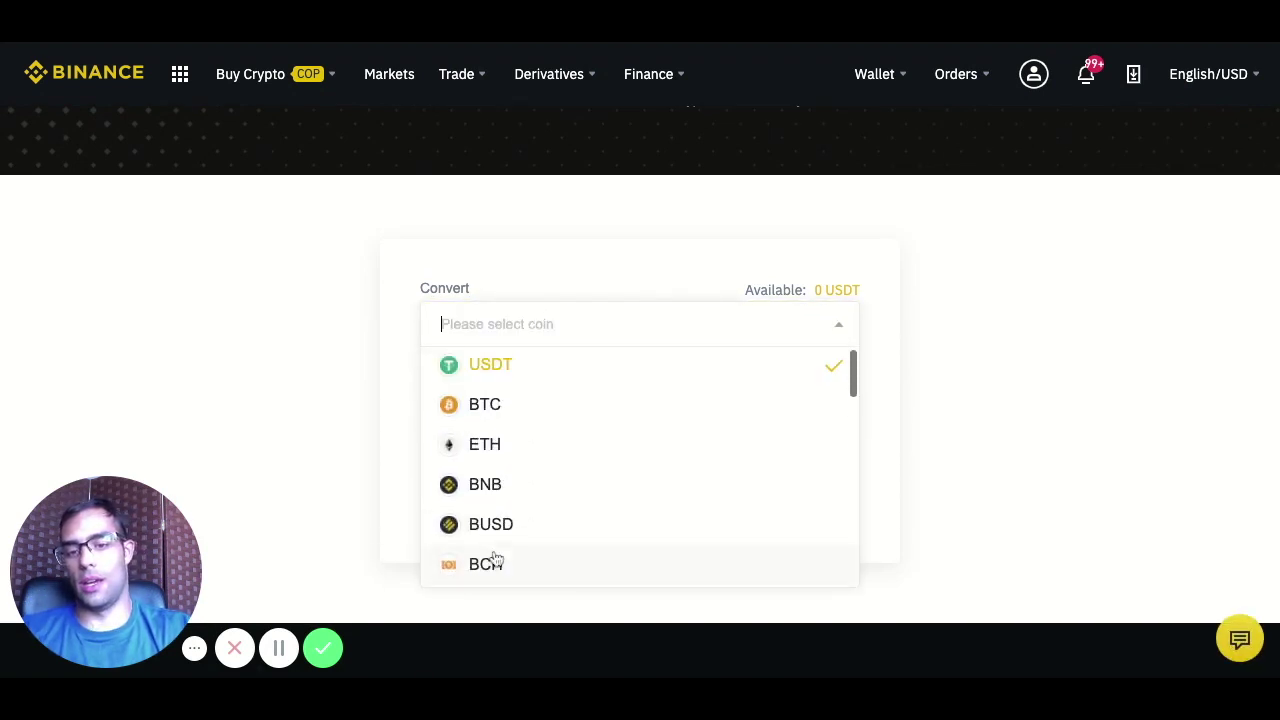
click(548, 366)
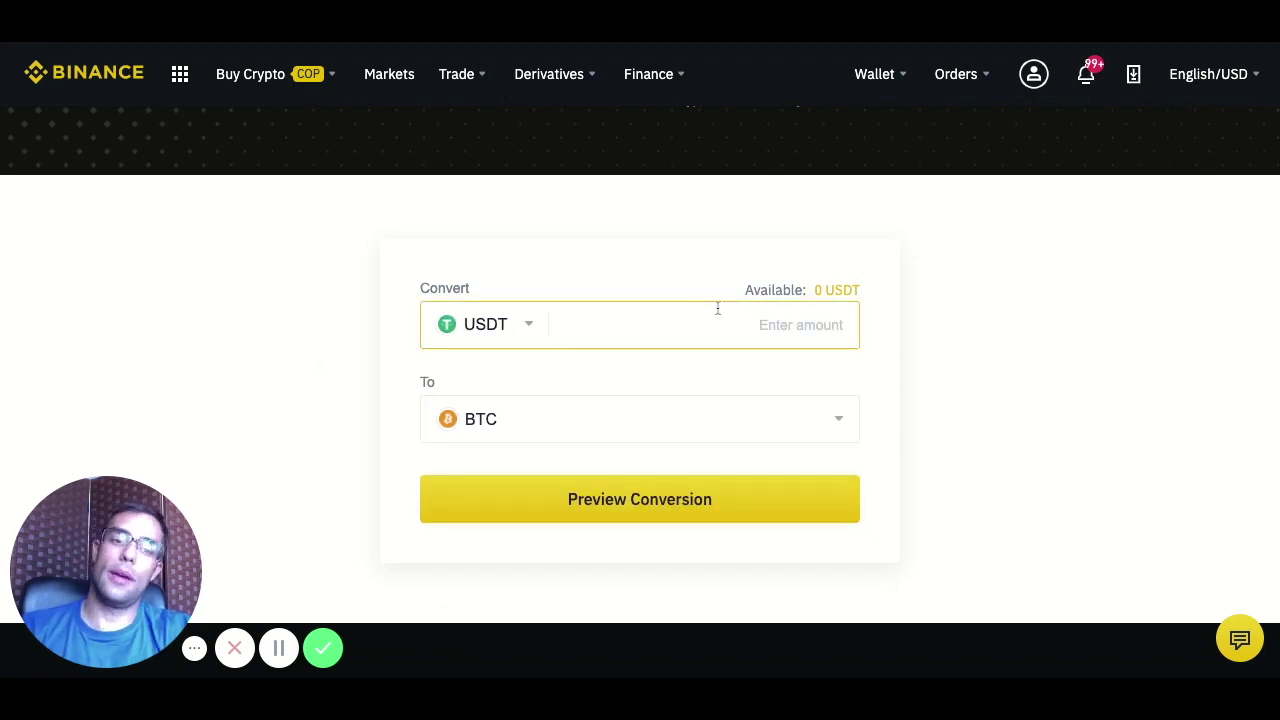
scroll(636, 412, down, 1)
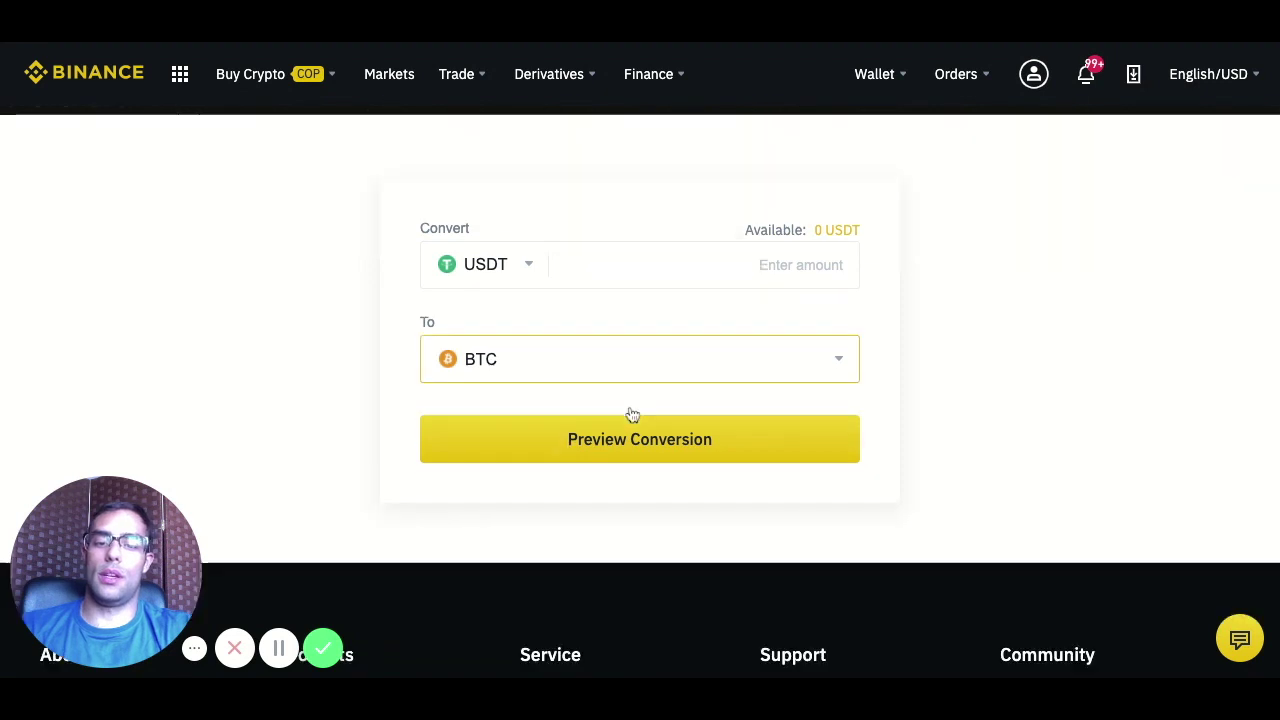
scroll(632, 414, down, 1)
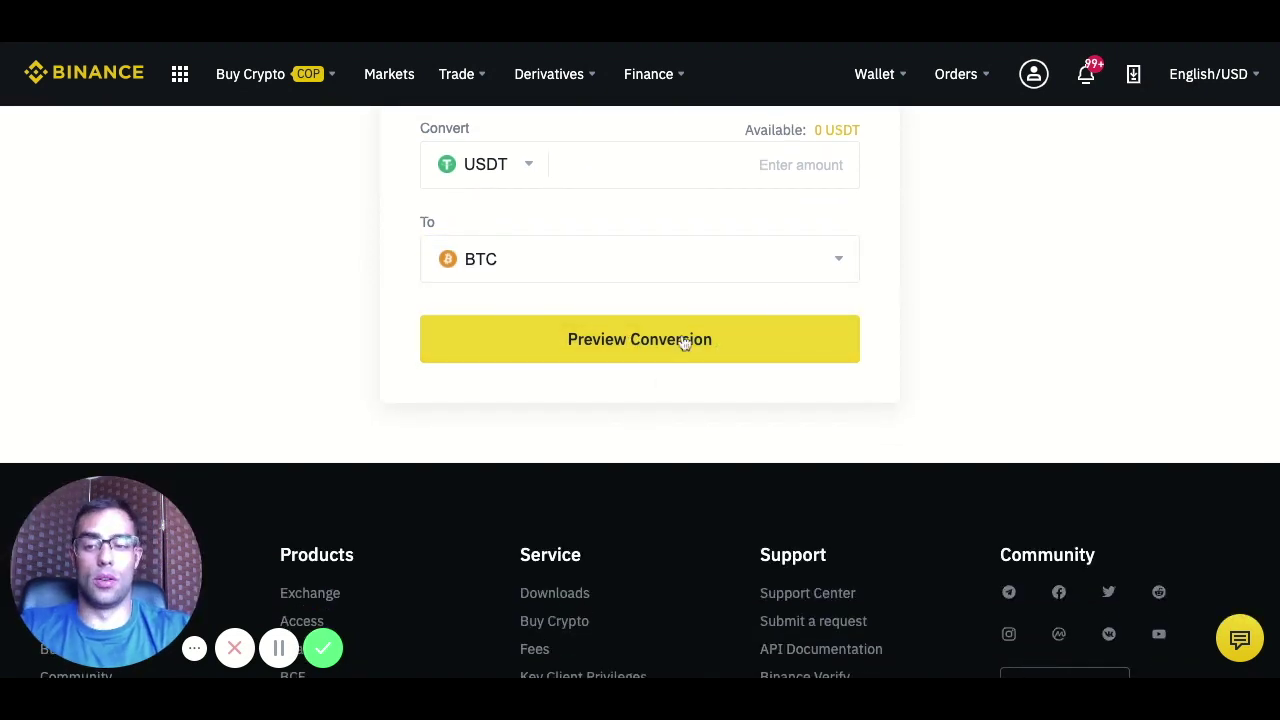
scroll(686, 343, up, 1)
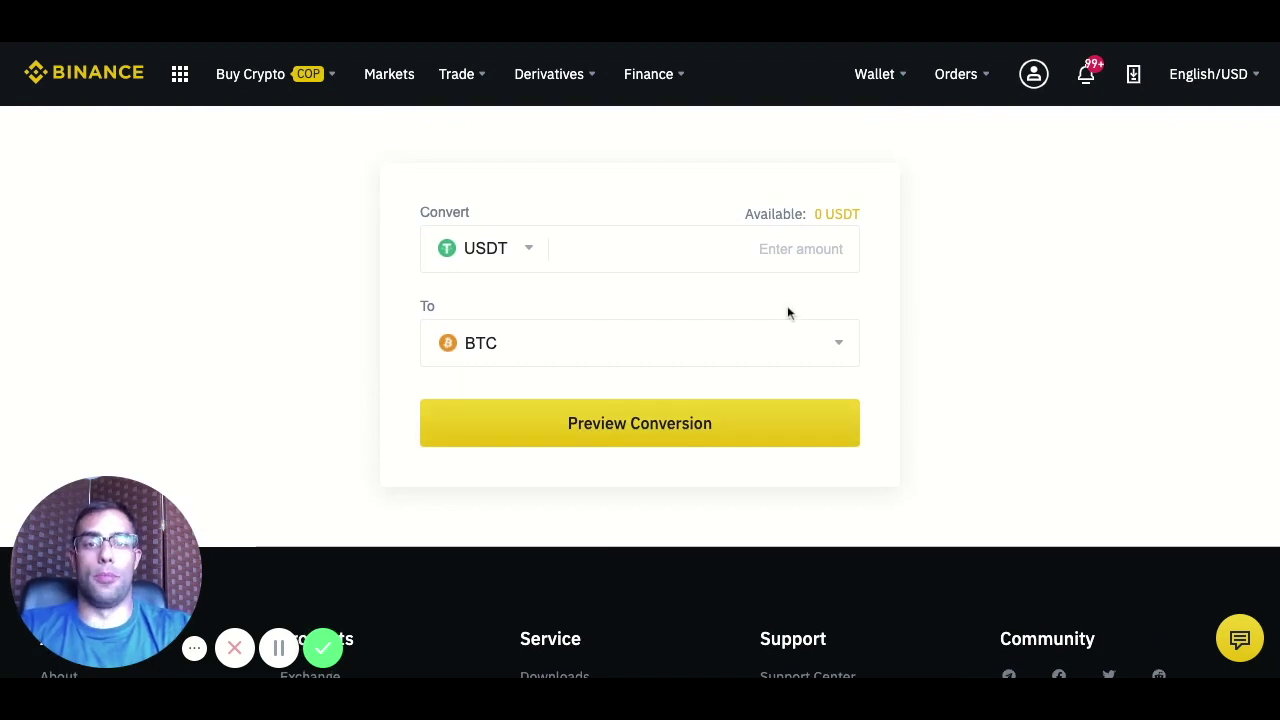
Open the Advanced trading interface and choose the Limit order type for buying BTC with USDT.
mouse_move(466, 80)
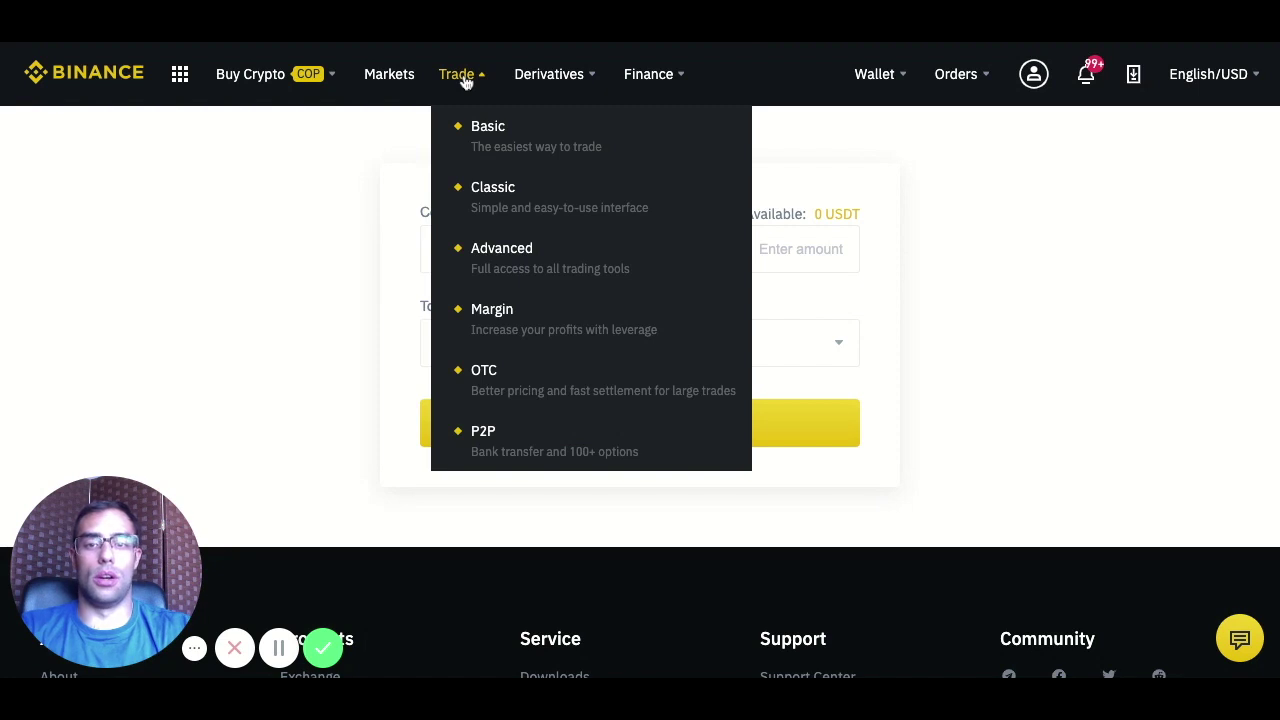
click(521, 238)
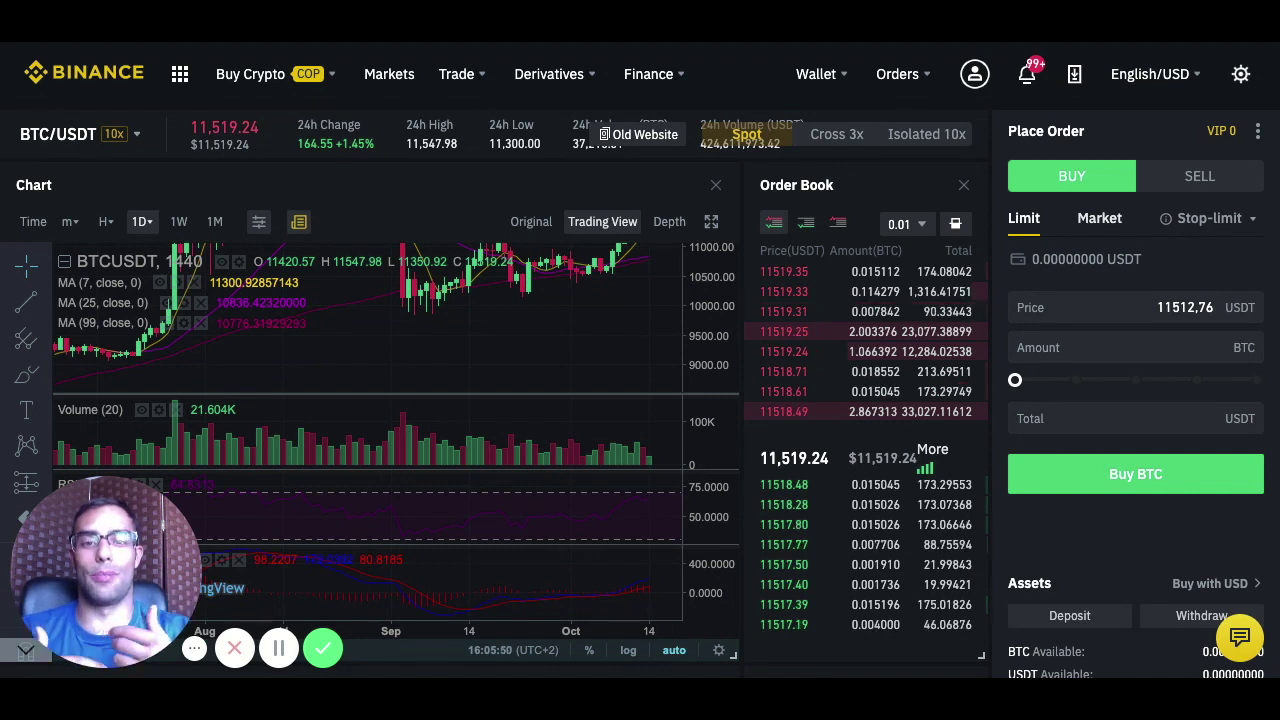
click(1024, 222)
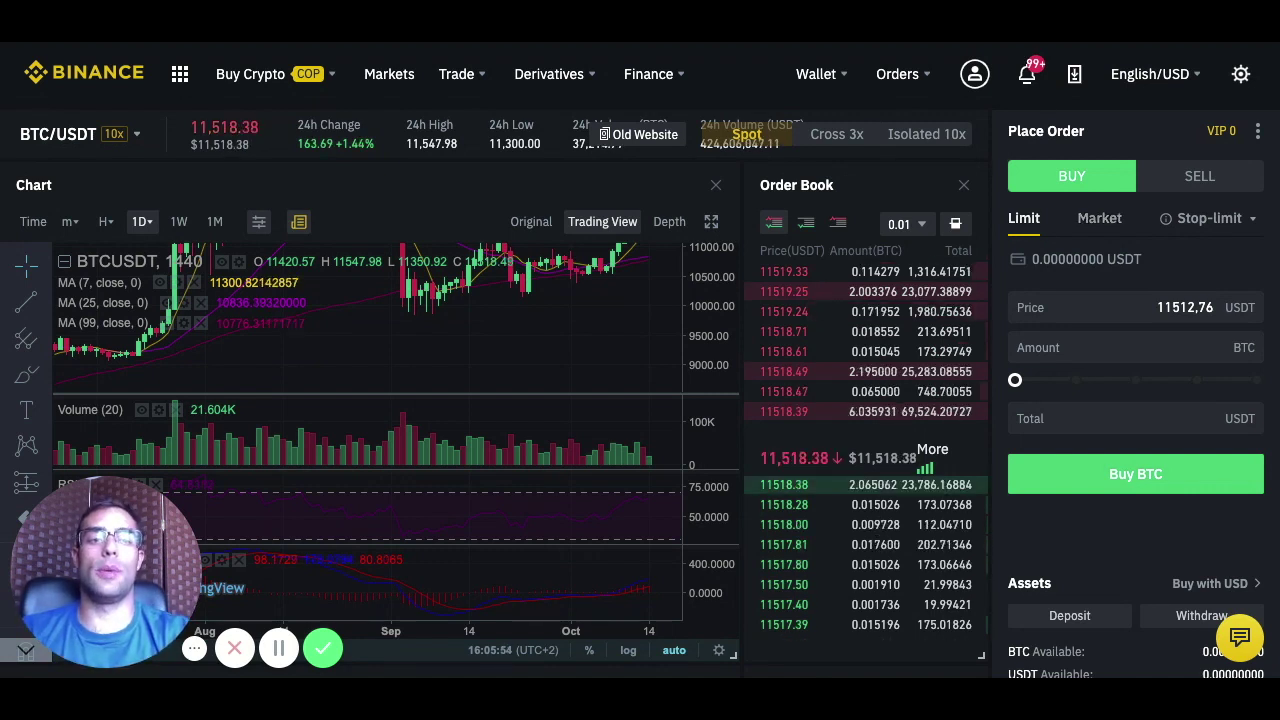
Focus the limit order's price and set the buy amount slider about halfway between its first and second quarter marks.
click(1038, 307)
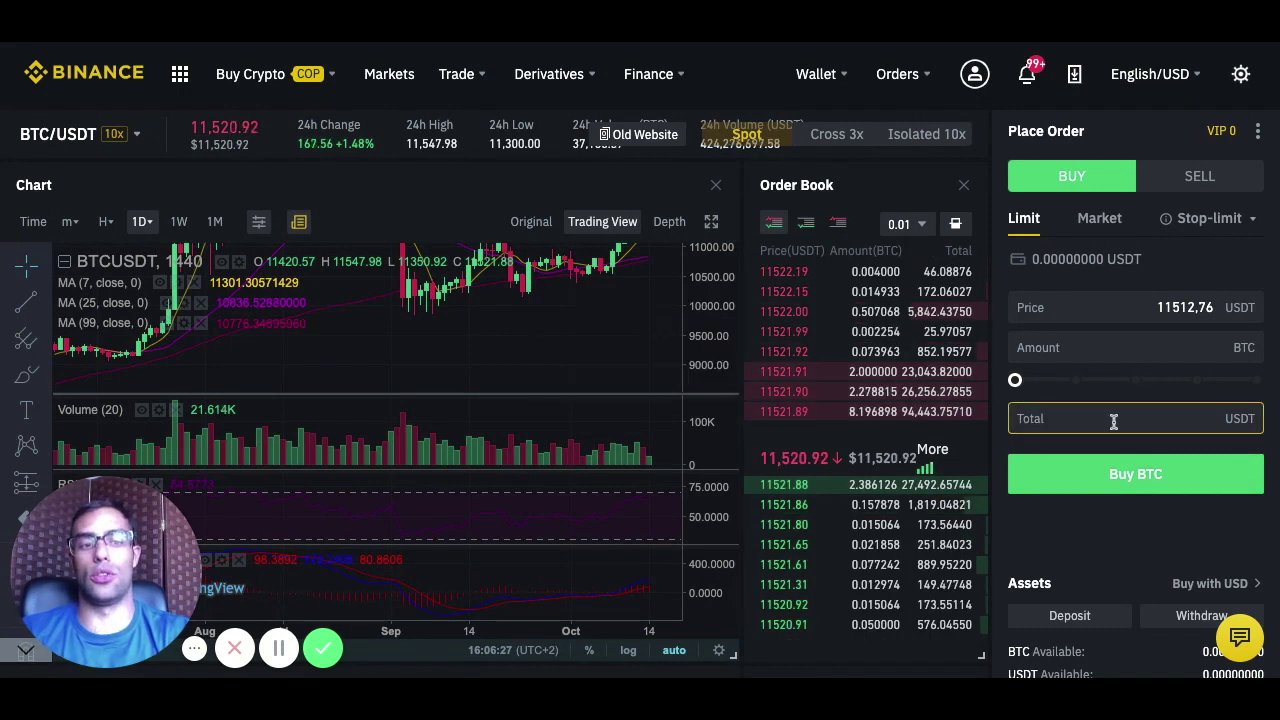
click(1049, 380)
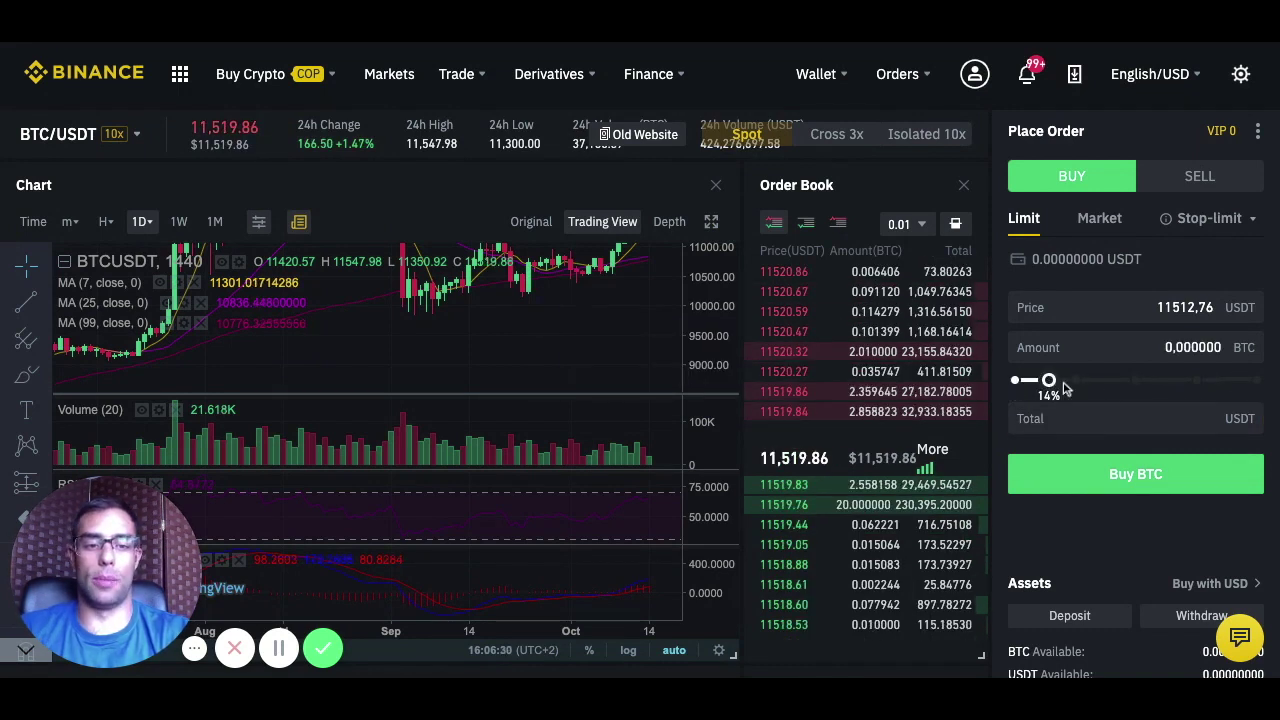
click(1107, 381)
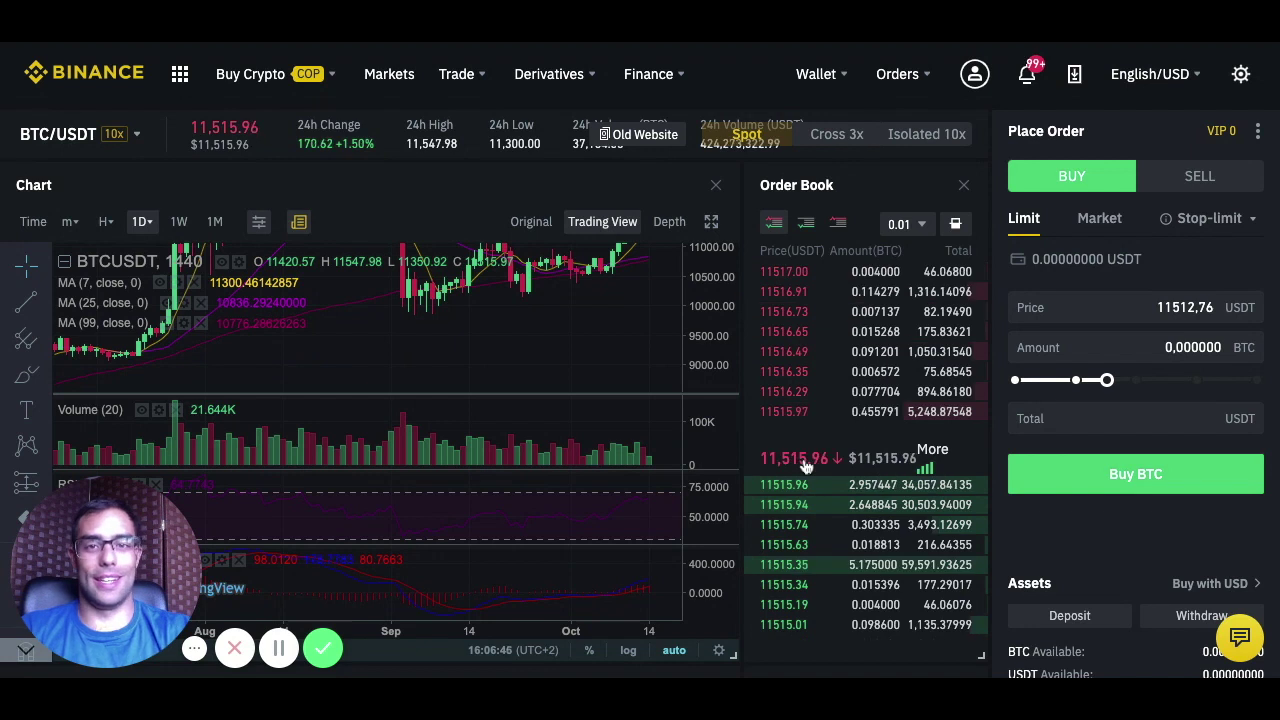
Inspect the average price and cumulative BTC and USDT sums for a buy level and a sell level in the order book.
mouse_move(792, 486)
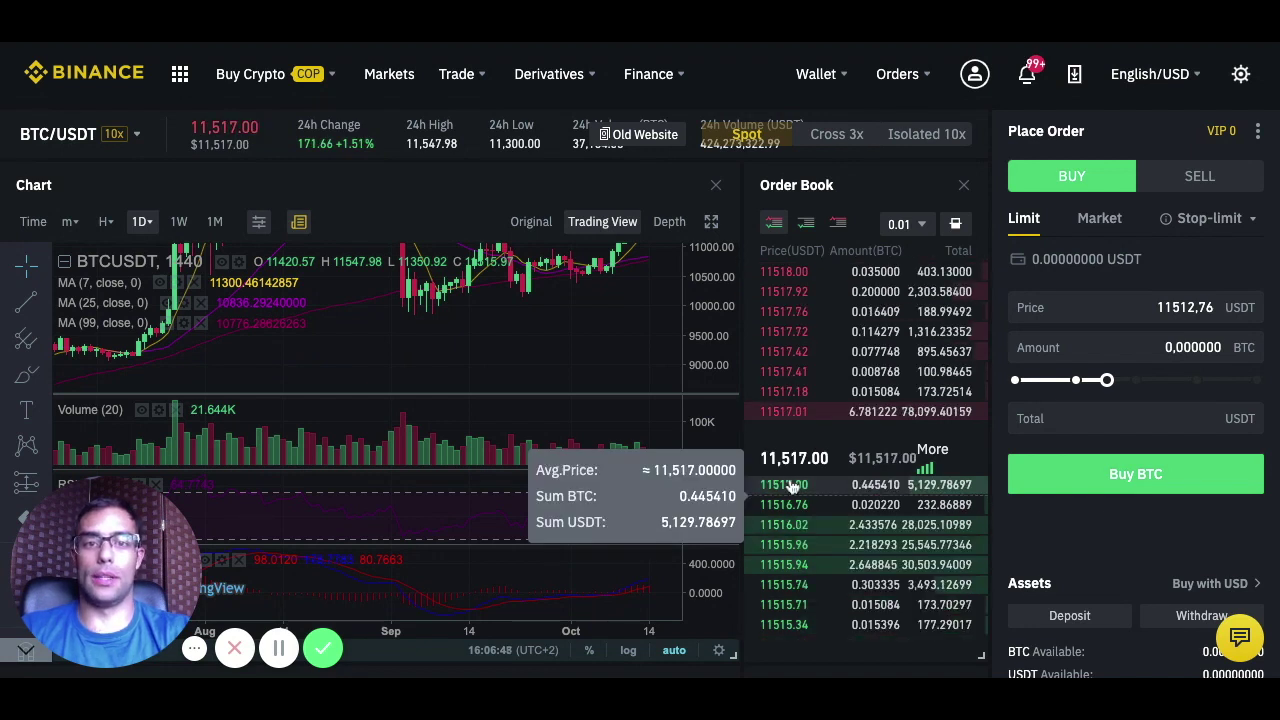
mouse_move(752, 360)
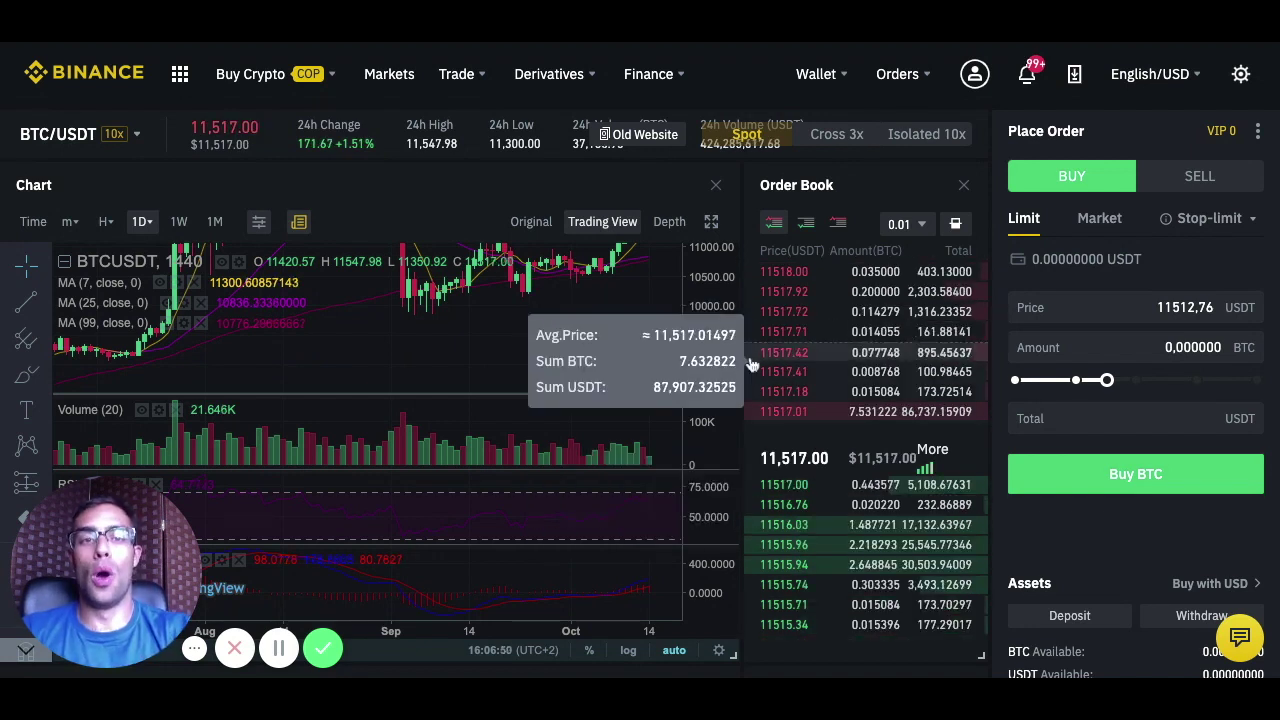